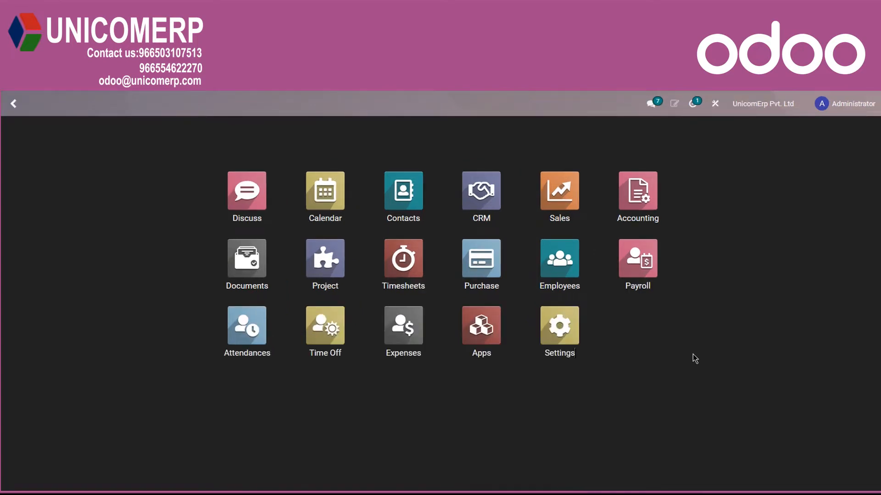
# - Open the customer invoices list in Accounting and start a new invoice from it
pyautogui.click(635, 196)
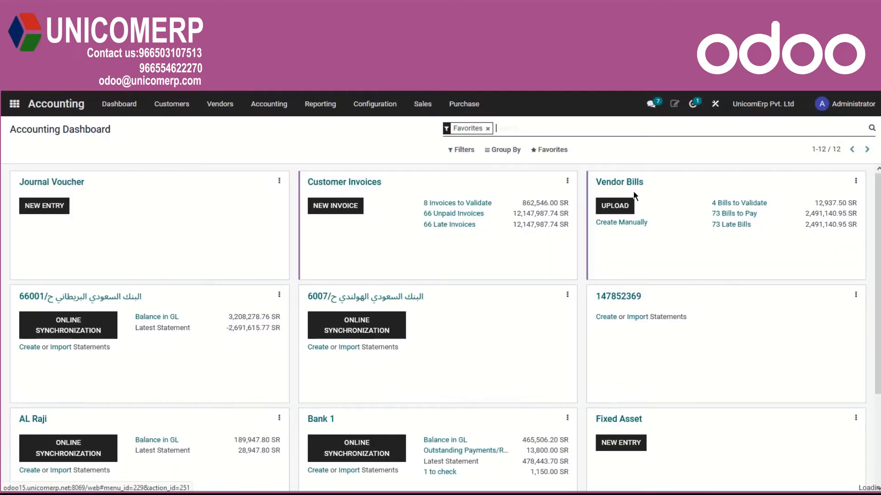
pyautogui.click(172, 104)
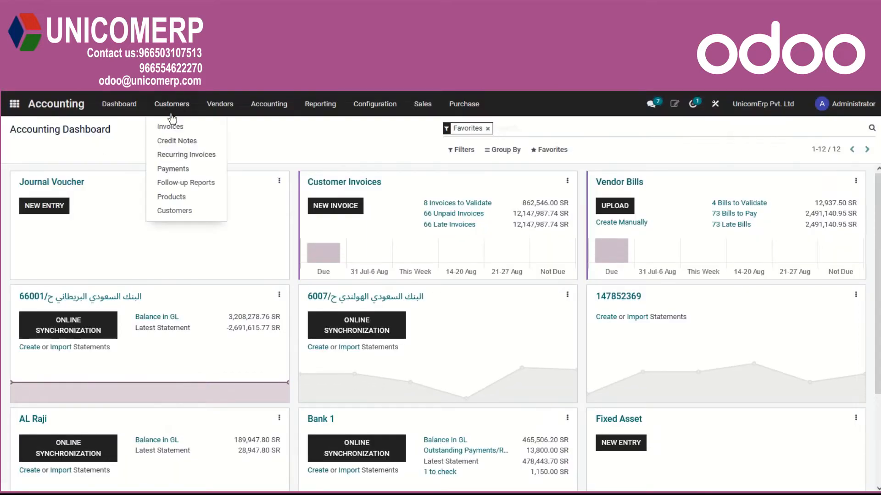
pyautogui.click(169, 124)
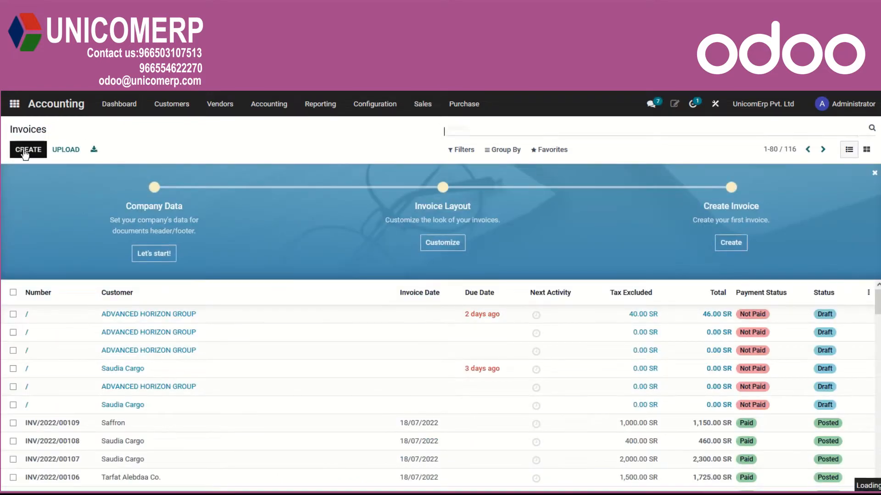
pyautogui.click(25, 154)
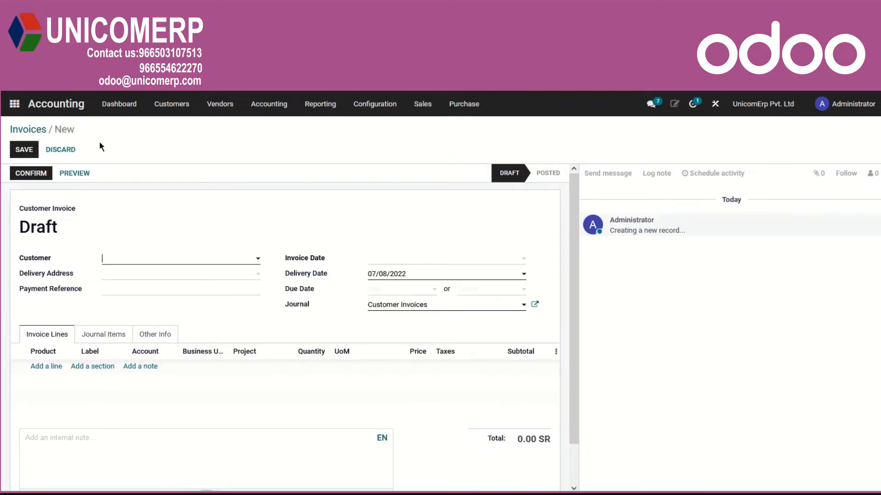
# - Start a new customer invoice from the Accounting dashboard and set its customer to ADVANCED HORIZON GROUP
pyautogui.click(121, 106)
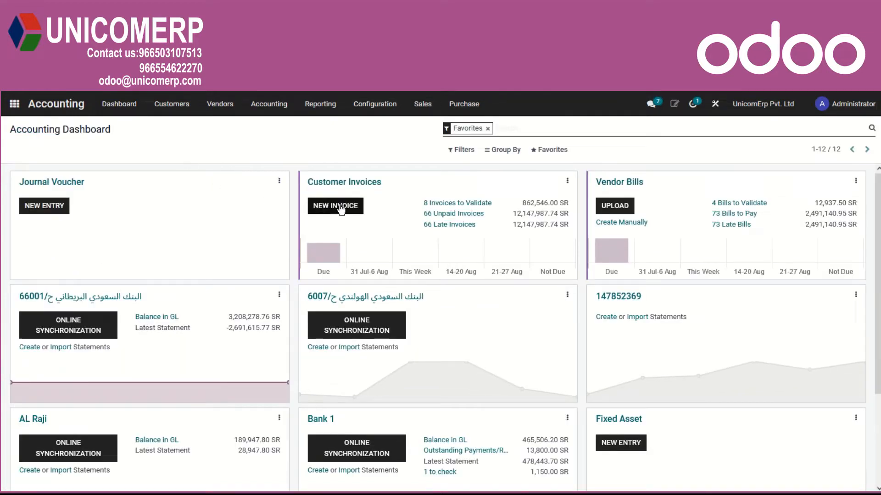
pyautogui.click(341, 209)
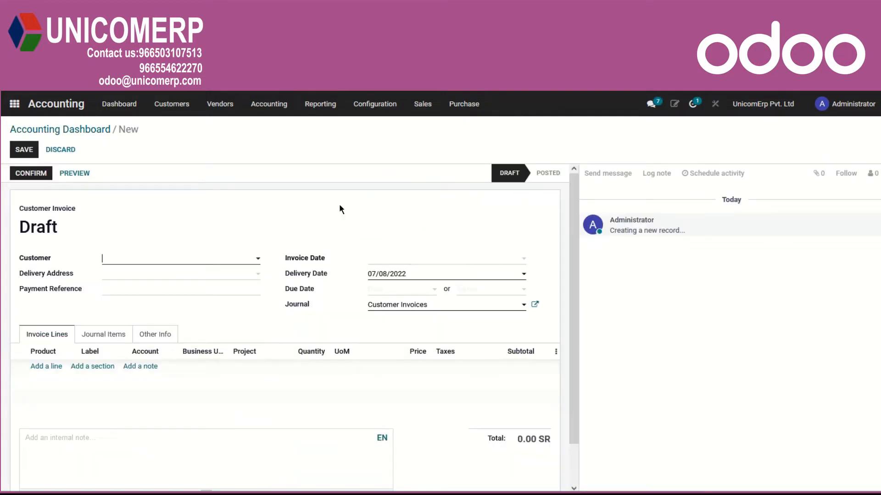
pyautogui.click(169, 260)
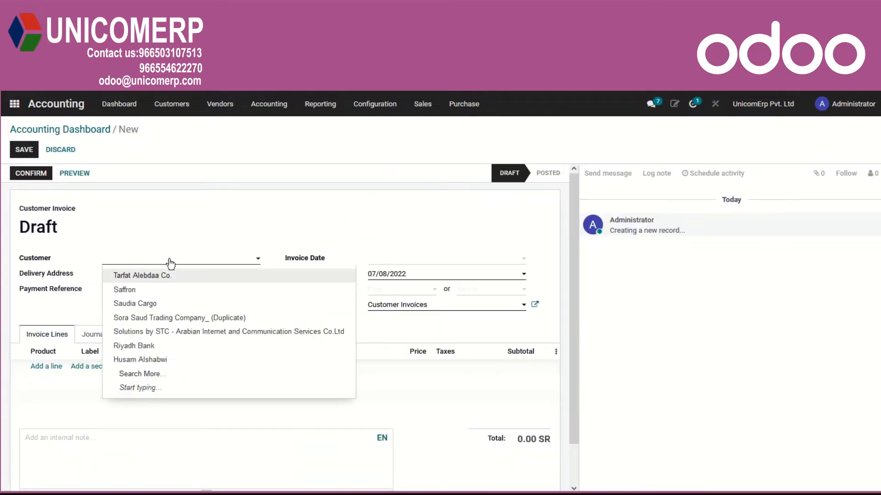
pyautogui.write('adva')
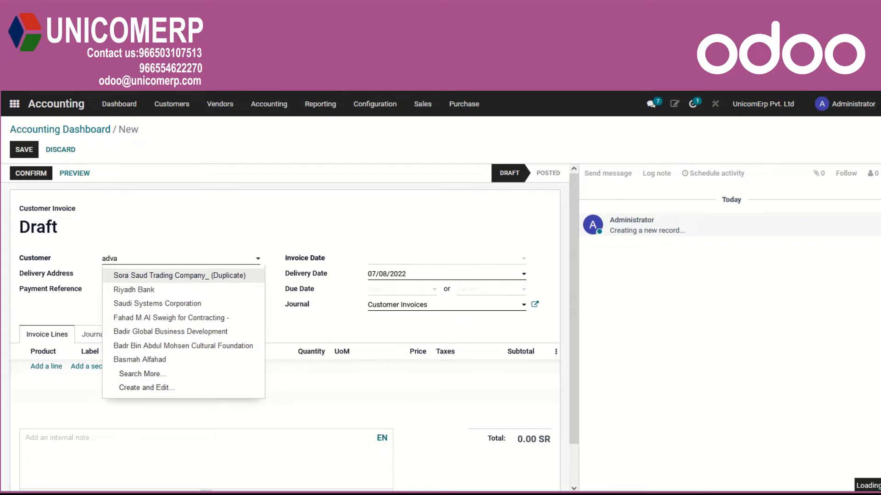
pyautogui.click(163, 278)
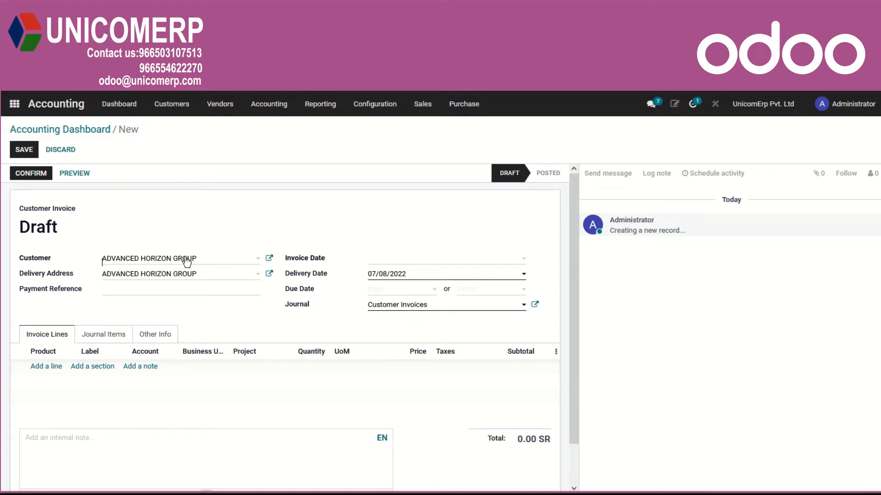
# - Review the customer's receivable and payable accounts in its partner record, then close the record without saving
pyautogui.click(268, 260)
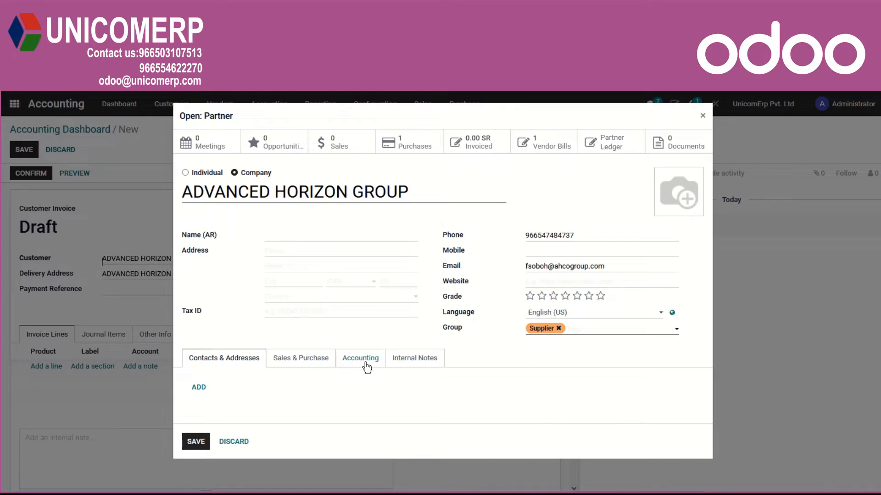
pyautogui.click(359, 355)
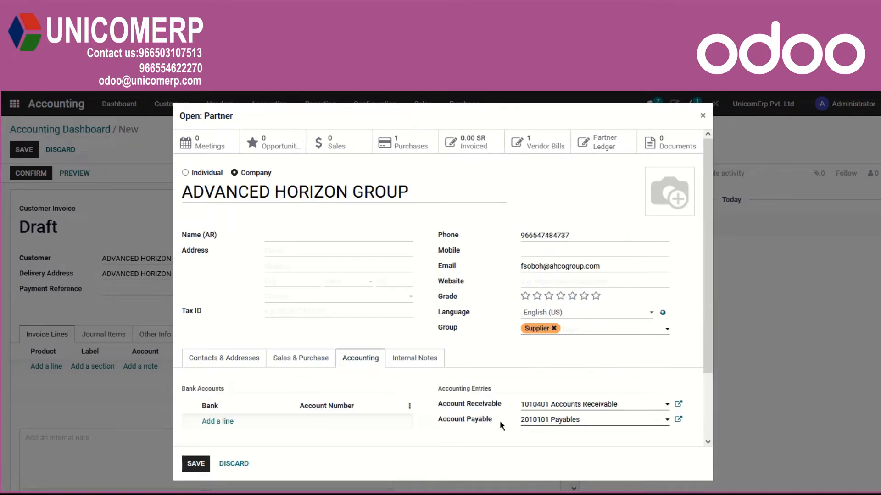
pyautogui.moveTo(469, 422)
pyautogui.click(233, 464)
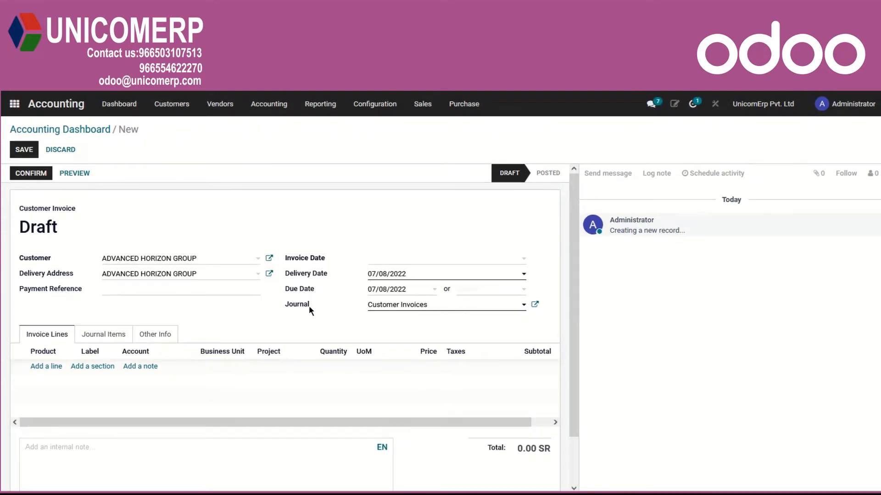
# - Check the default income account of the Customer Invoices journal and close its record without saving
pyautogui.click(50, 367)
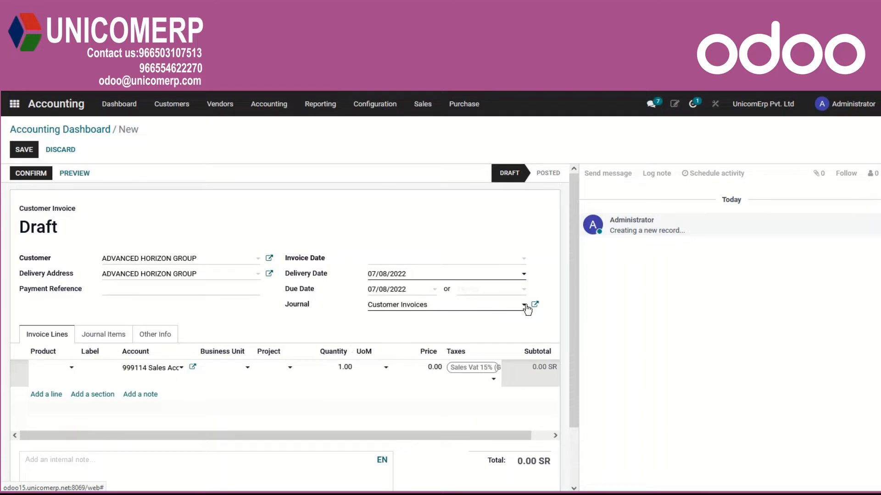
pyautogui.click(534, 306)
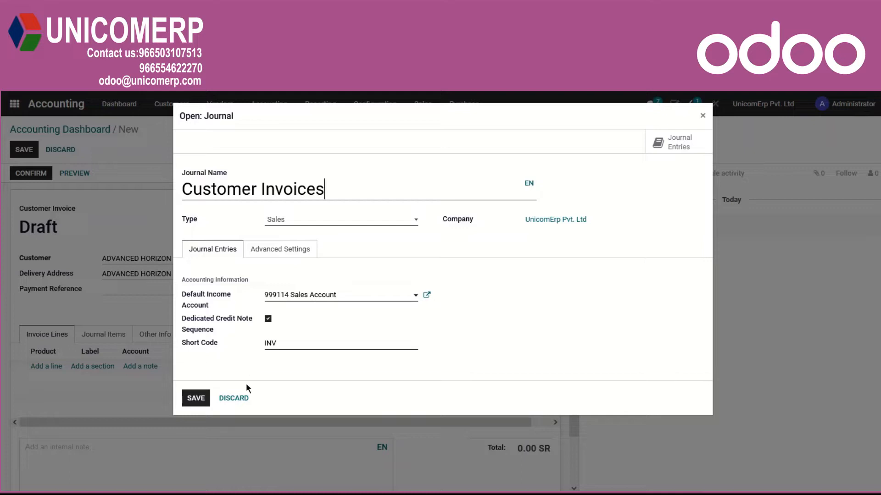
pyautogui.click(235, 399)
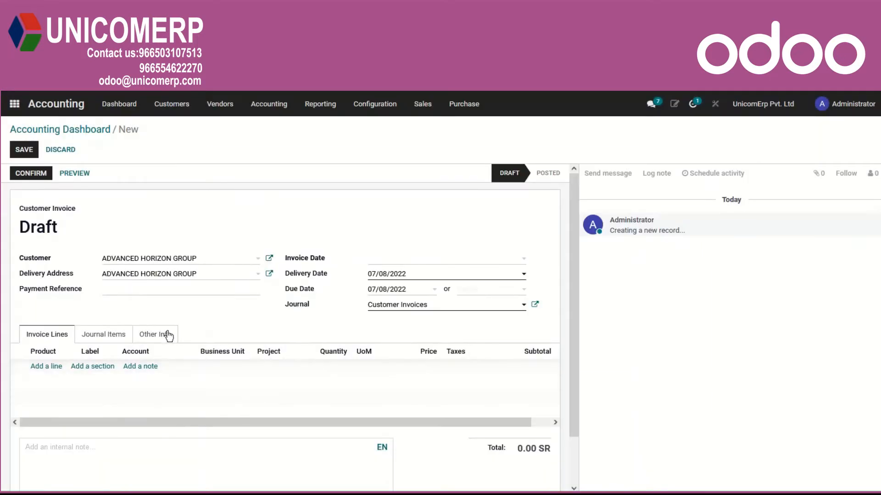
# - Add an invoice line for the product BTL Production
pyautogui.click(51, 367)
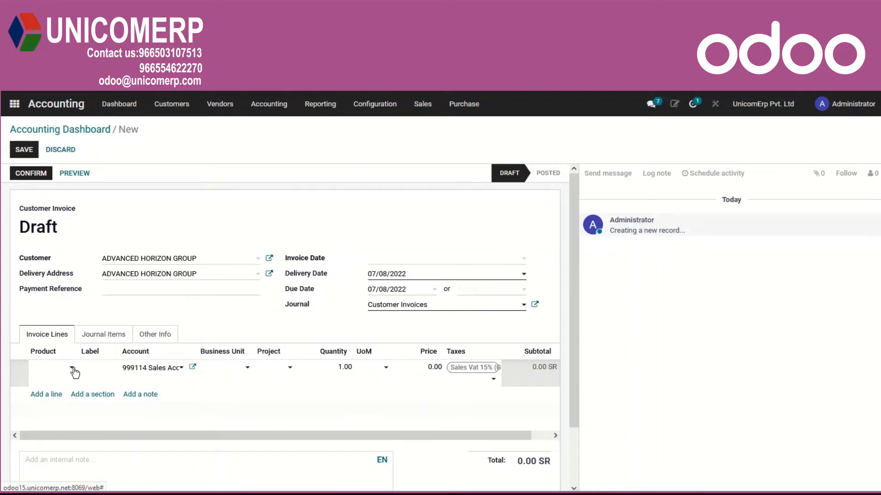
pyautogui.click(72, 372)
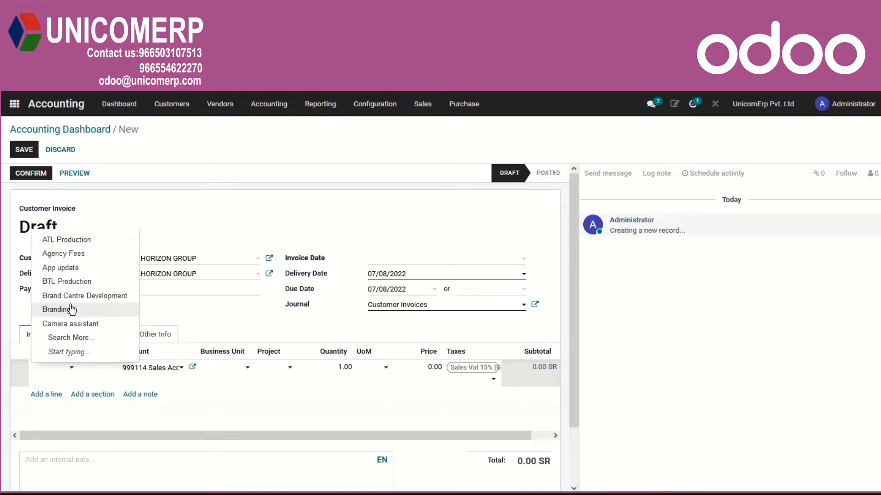
pyautogui.click(71, 282)
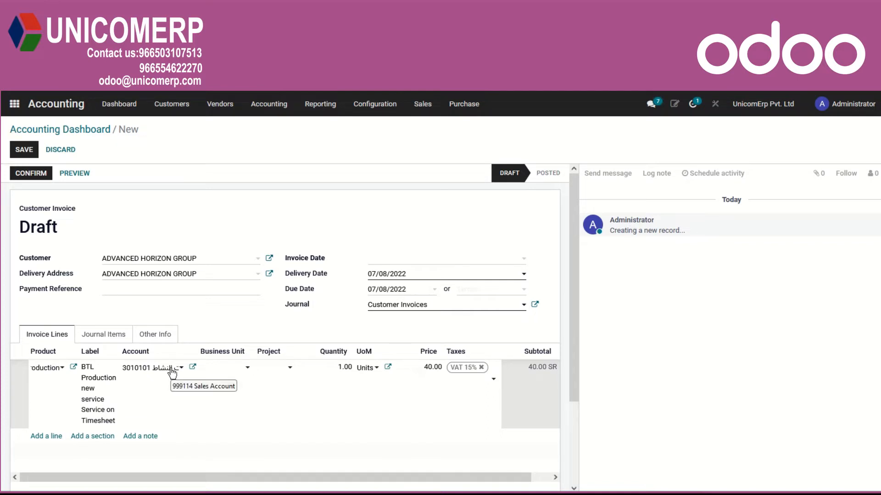
# - Review the income account of the BTL Production line and the invoice's journal items
pyautogui.click(192, 368)
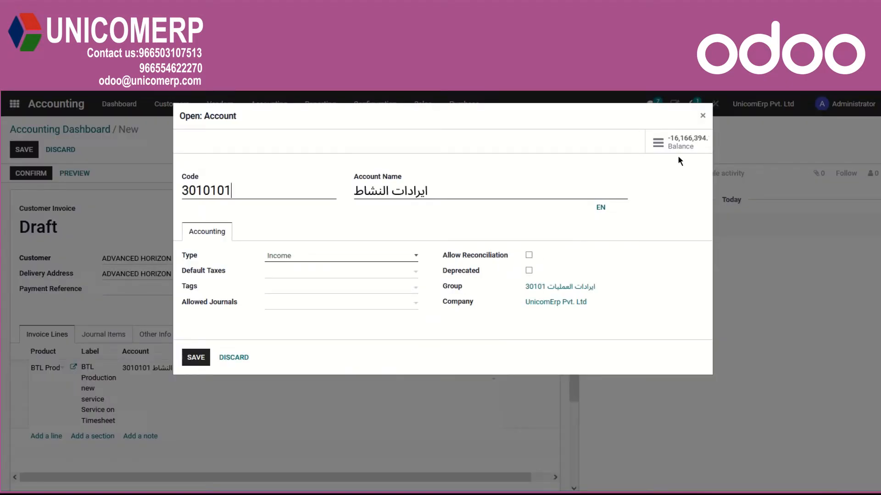
pyautogui.click(232, 359)
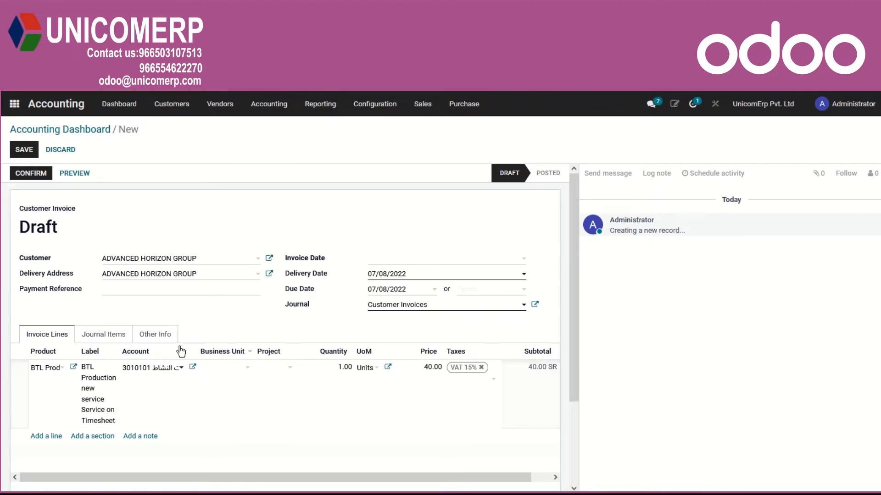
pyautogui.click(100, 340)
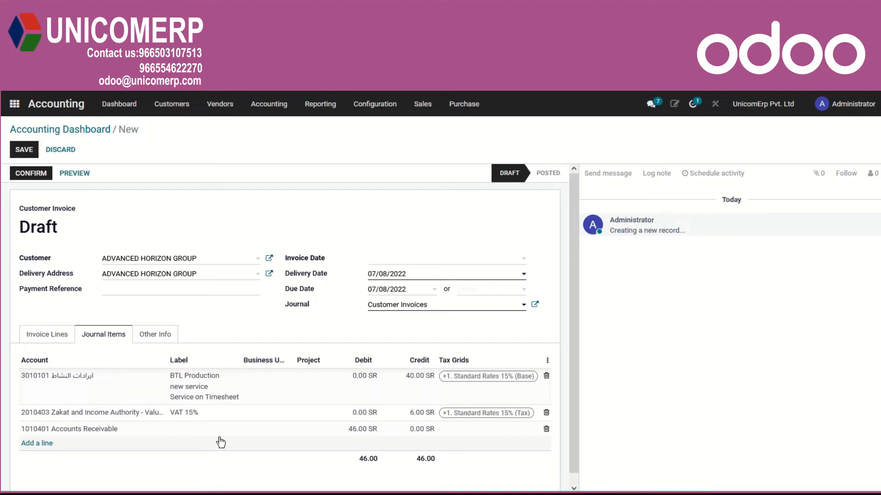
pyautogui.scroll(-1, 232, 420)
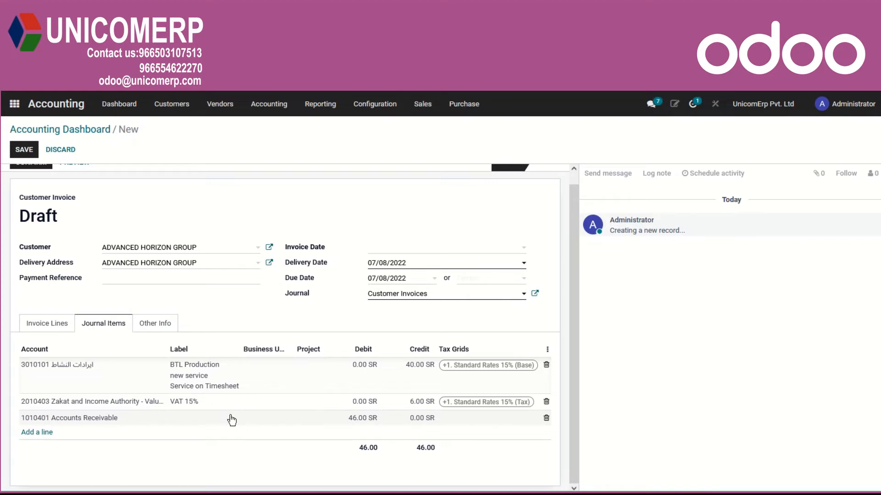
pyautogui.click(50, 326)
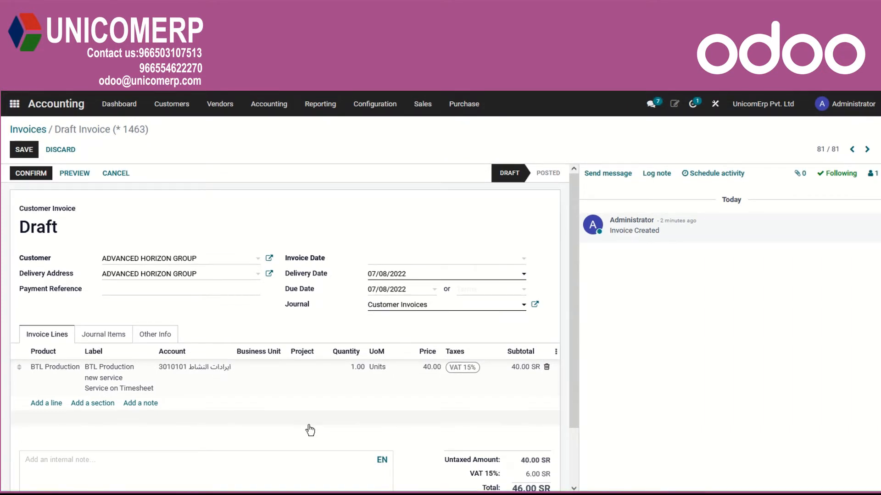
# - Add a section named "Service" to the invoice lines and move it above the BTL Production line
pyautogui.click(89, 405)
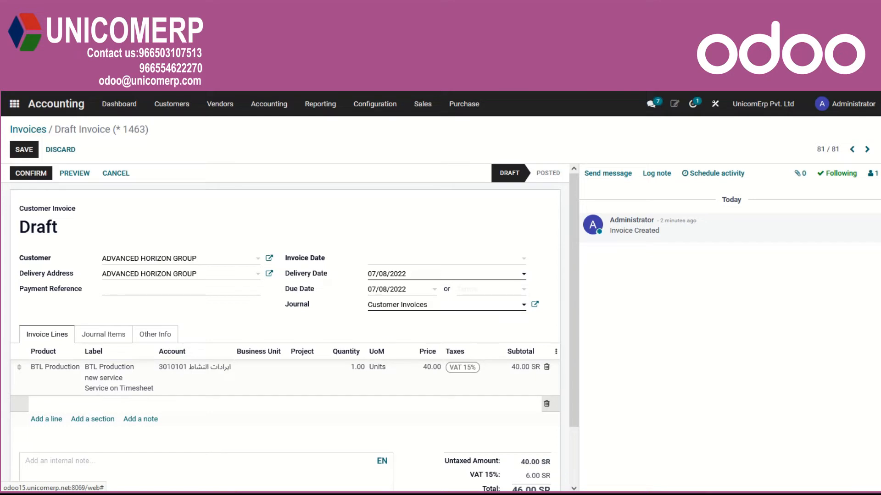
pyautogui.write('Service')
pyautogui.press('Return')
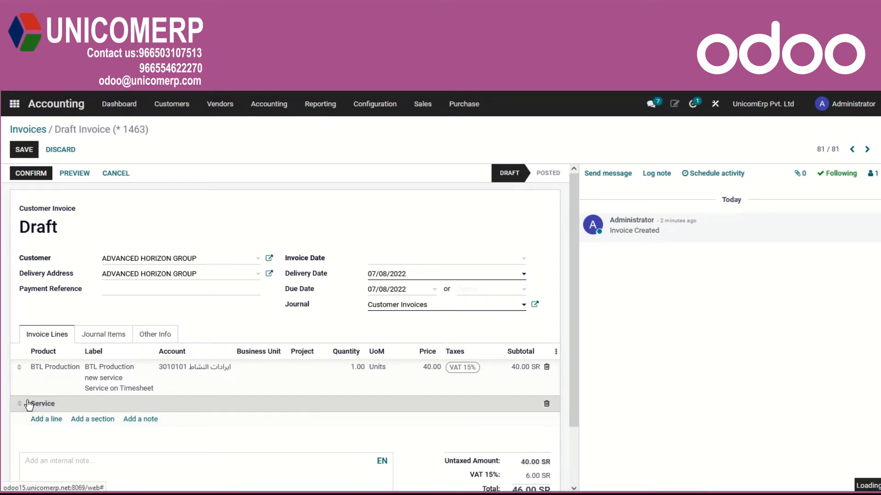
pyautogui.moveTo(18, 404); pyautogui.dragTo(23, 367)
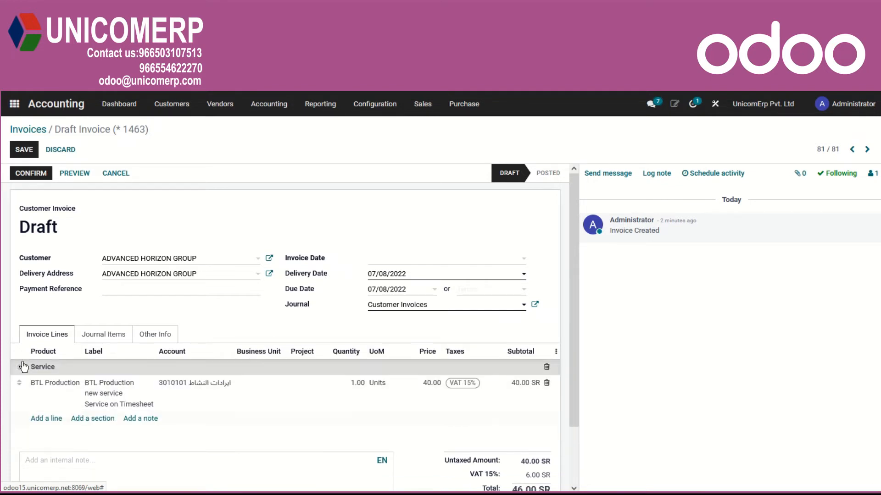
# - Add the note "REF#1001" to the invoice lines and move it above the Service section
pyautogui.click(140, 418)
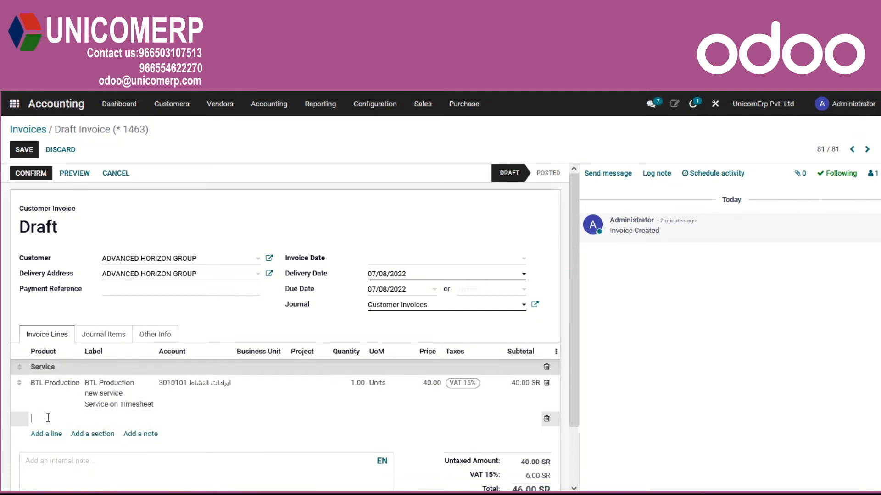
pyautogui.write('REF#1001')
pyautogui.press('Tab')
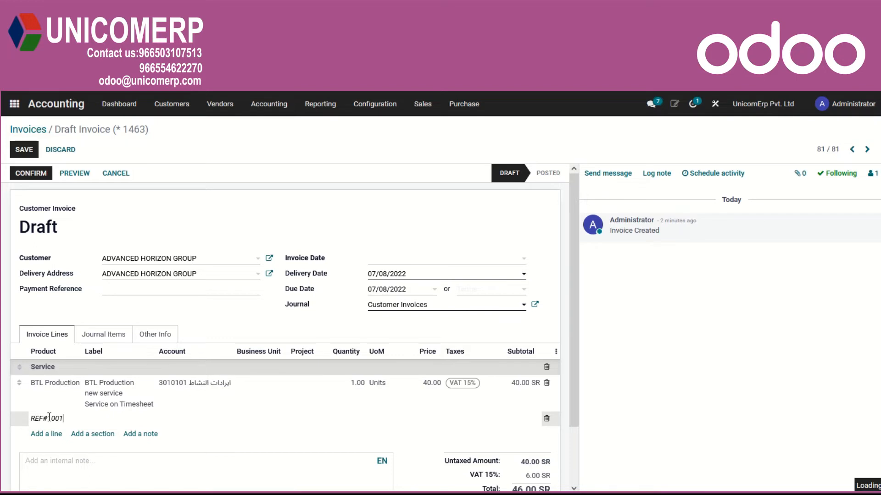
pyautogui.click(31, 434)
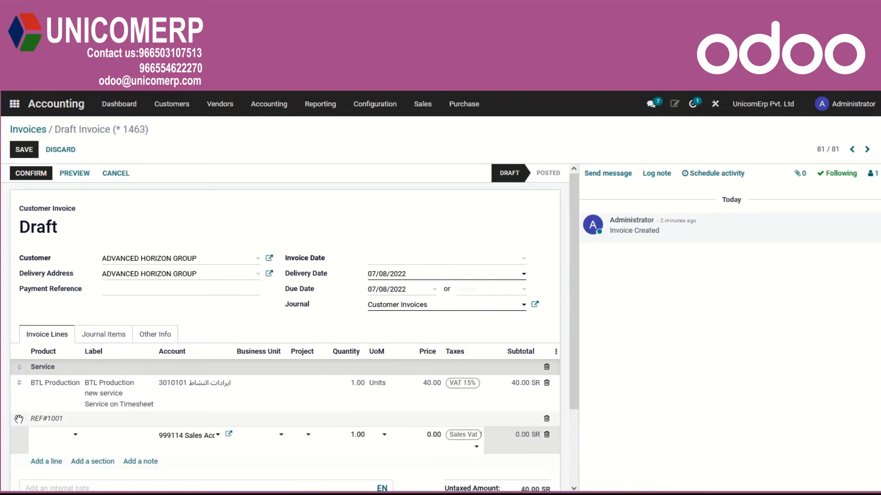
pyautogui.moveTo(19, 418); pyautogui.dragTo(16, 364)
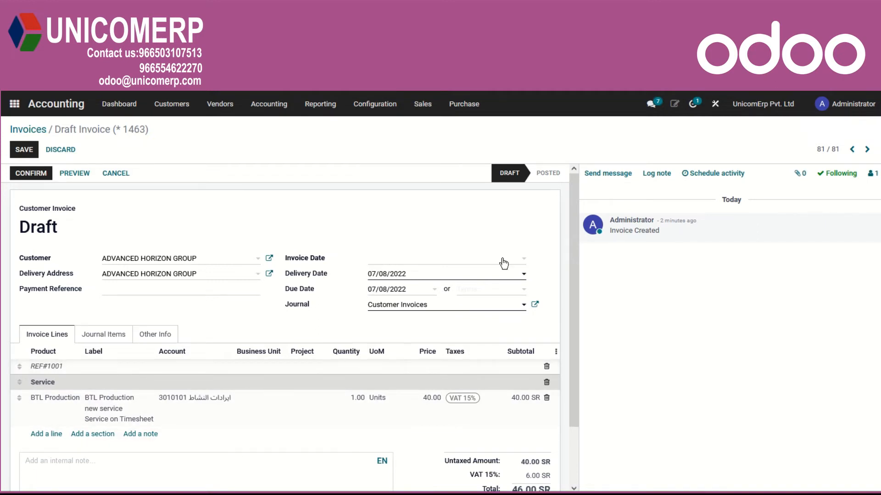
# - Set the invoice date to 05/08/2022 and confirm the invoice
pyautogui.click(523, 260)
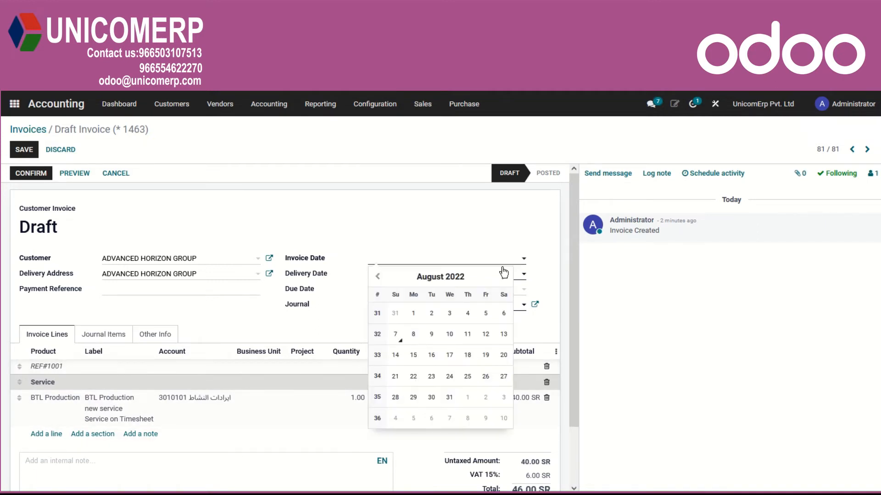
pyautogui.click(481, 313)
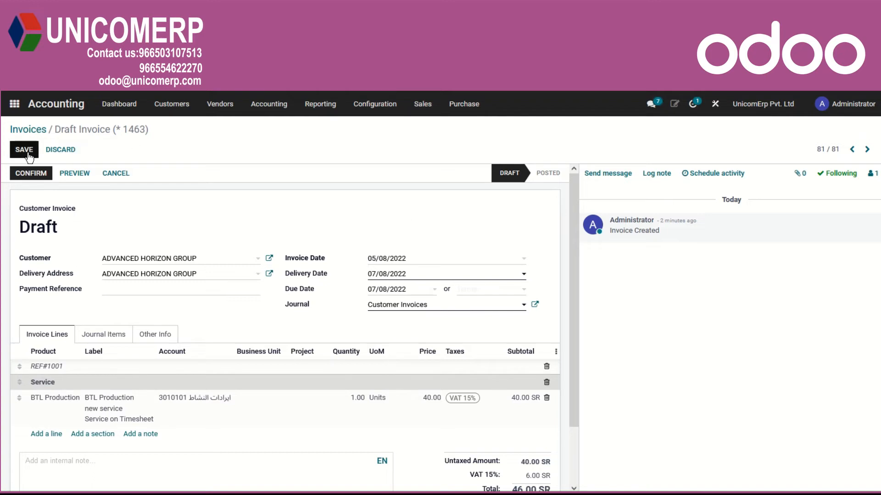
pyautogui.click(27, 175)
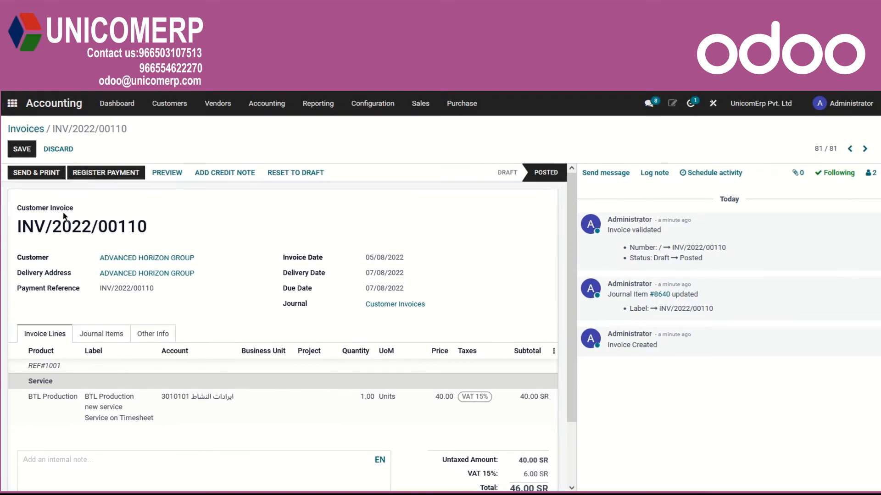
# - Send and print the invoice by email to its customer with the PDF attached, and dismiss the document layout configuration
pyautogui.click(35, 176)
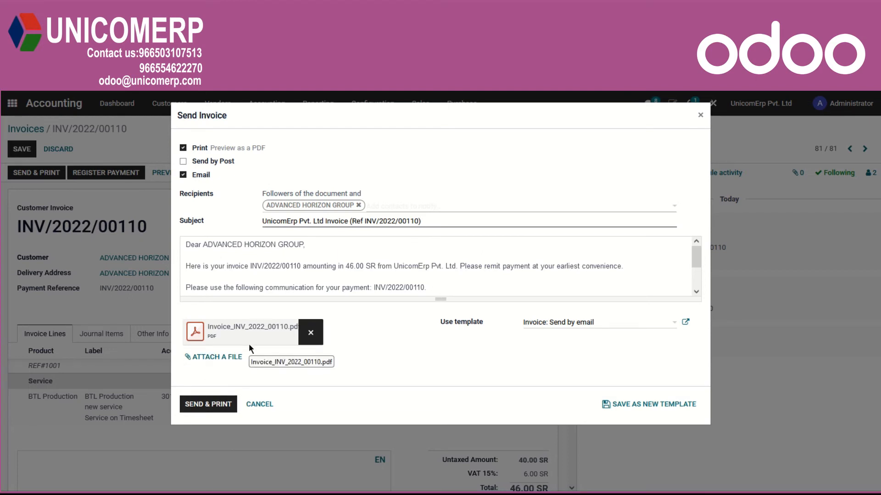
pyautogui.click(213, 410)
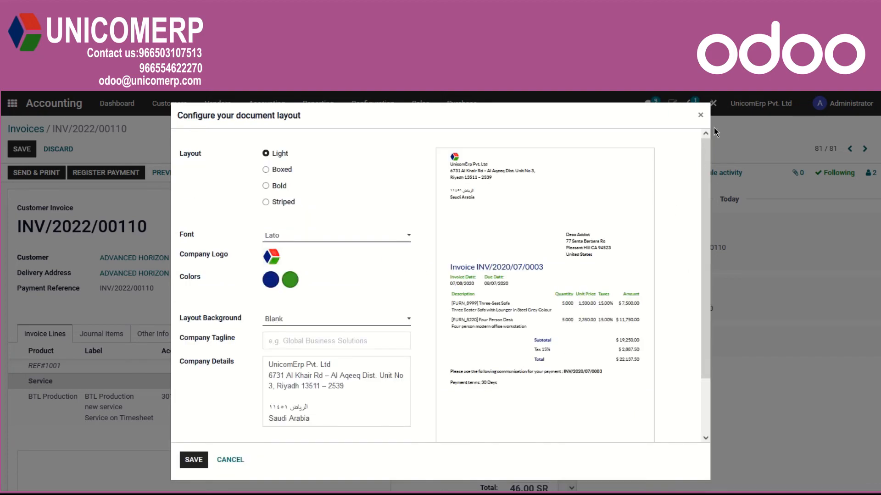
pyautogui.click(701, 115)
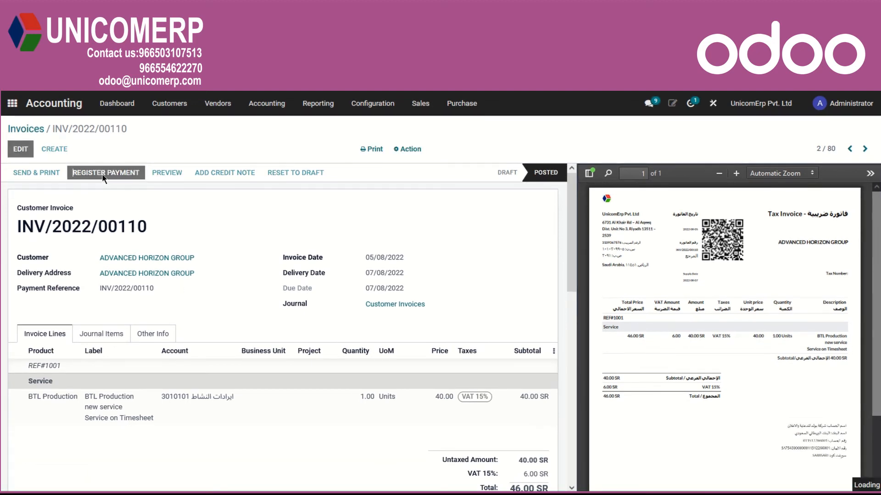
# - Register the invoice's full payment through the Cash journal and create the payment
pyautogui.click(103, 177)
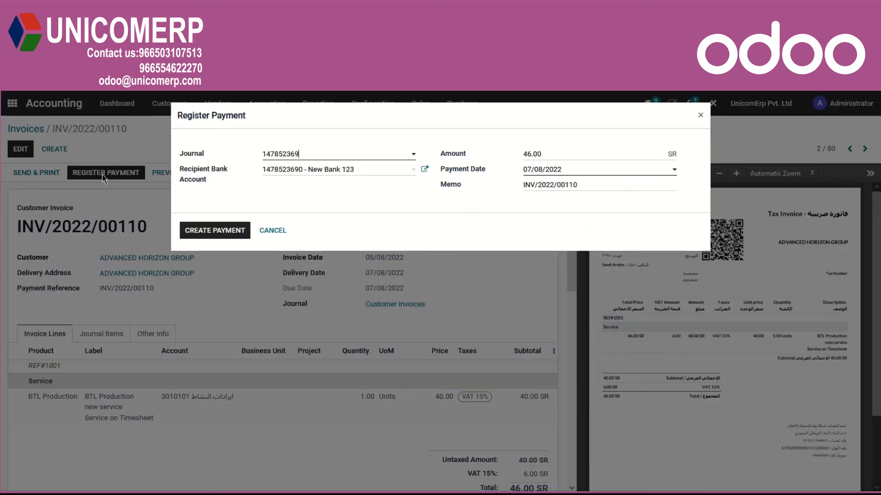
pyautogui.click(412, 156)
pyautogui.click(280, 212)
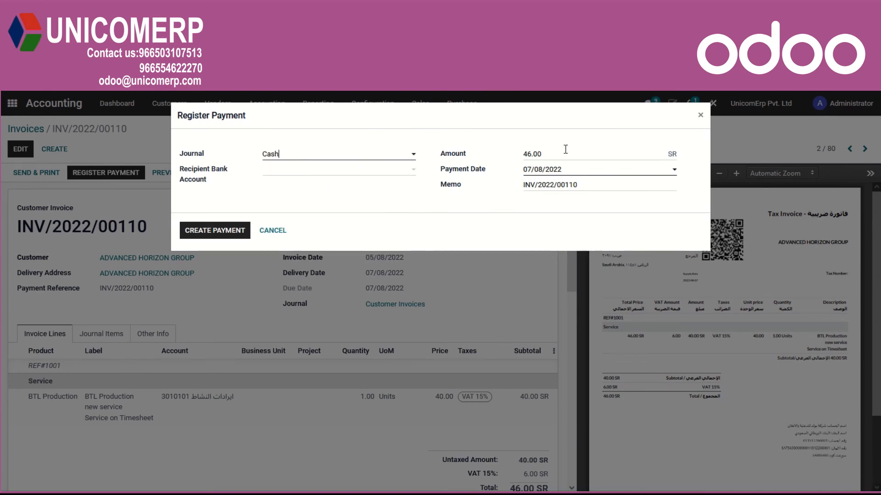
pyautogui.click(215, 233)
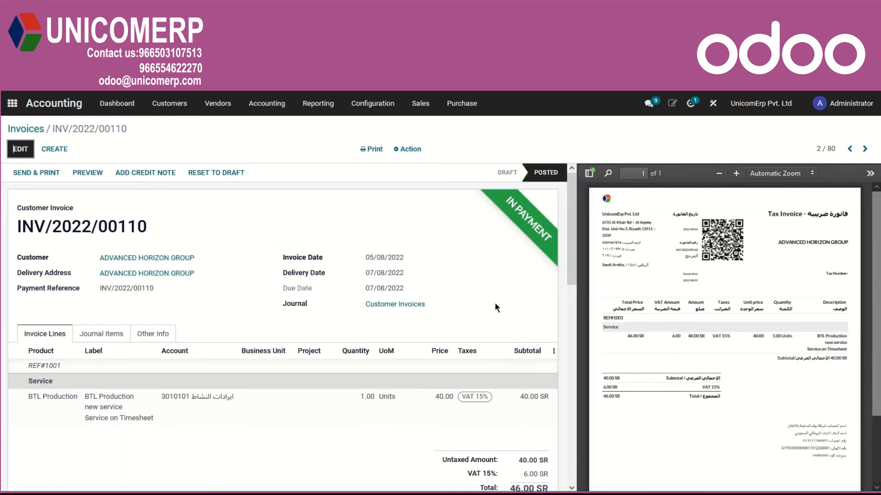
# - Examine the invoice's payment record and the journal items of its entry, and return to the invoice
pyautogui.scroll(-3, 494, 302)
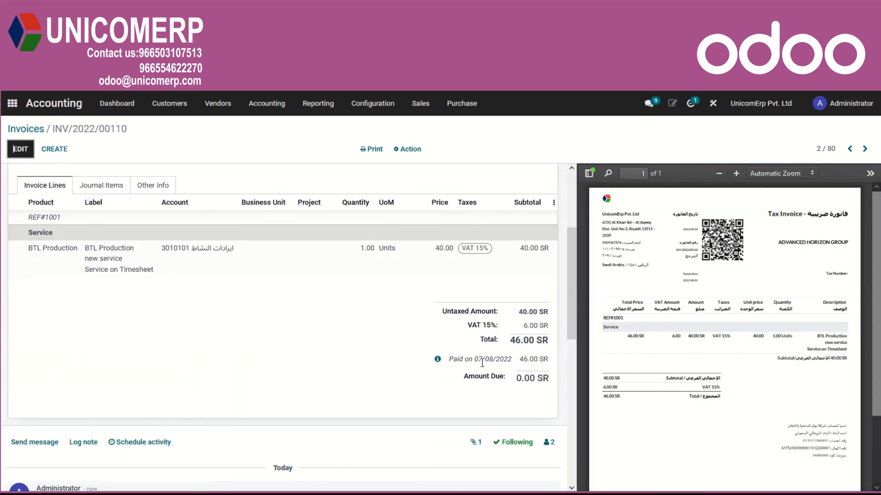
pyautogui.click(438, 359)
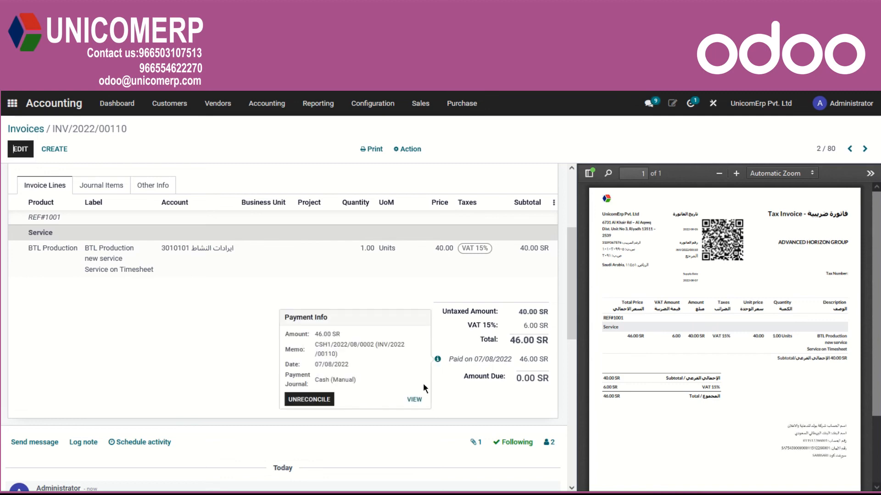
pyautogui.click(414, 400)
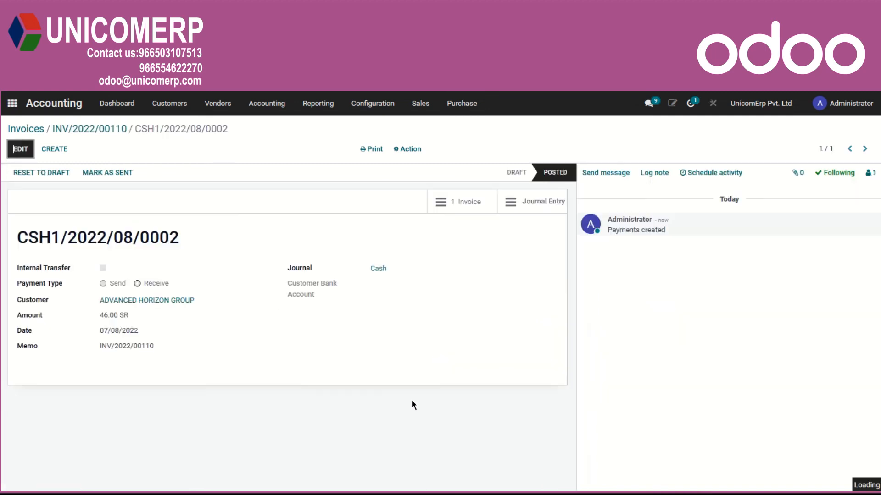
pyautogui.click(527, 203)
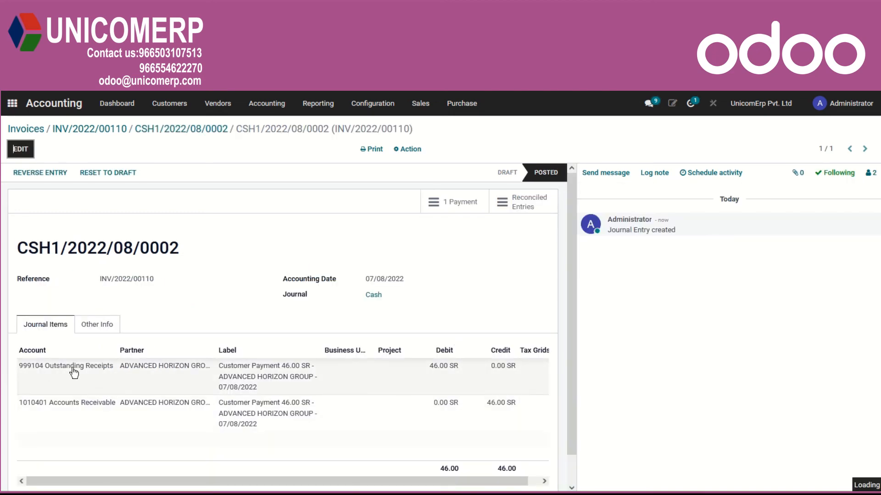
pyautogui.click(96, 405)
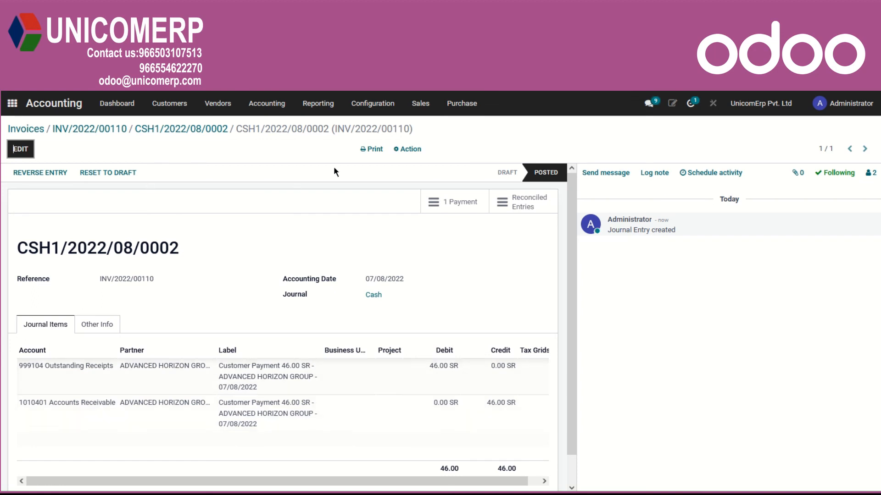
pyautogui.click(67, 131)
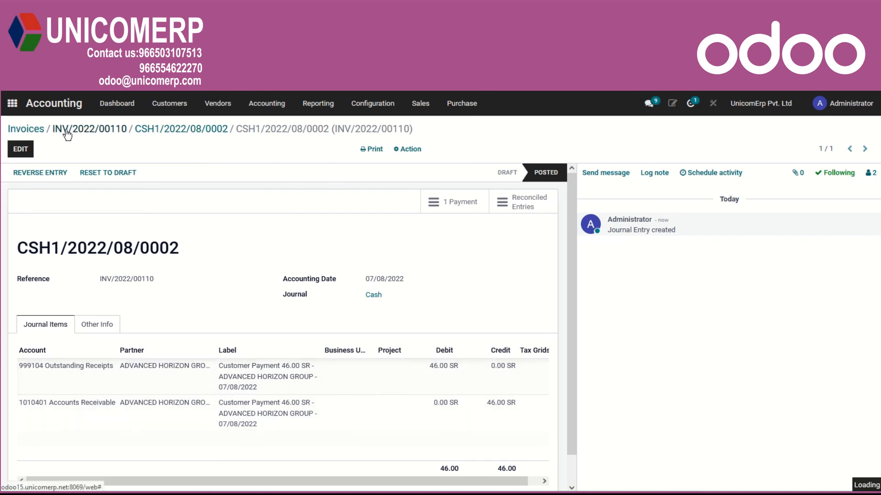